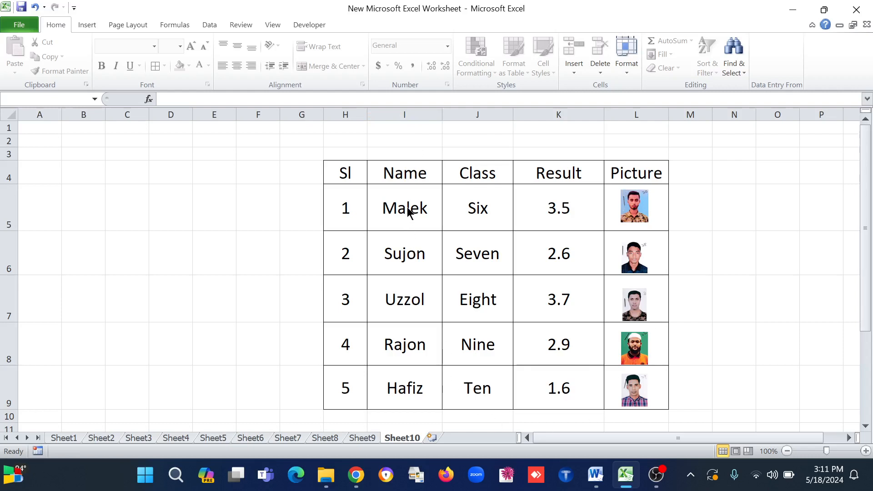
Delete all five student photos from the Picture column
{"action": "left_click_drag", "start_coordinate": [611, 197], "coordinate": [654, 414]}
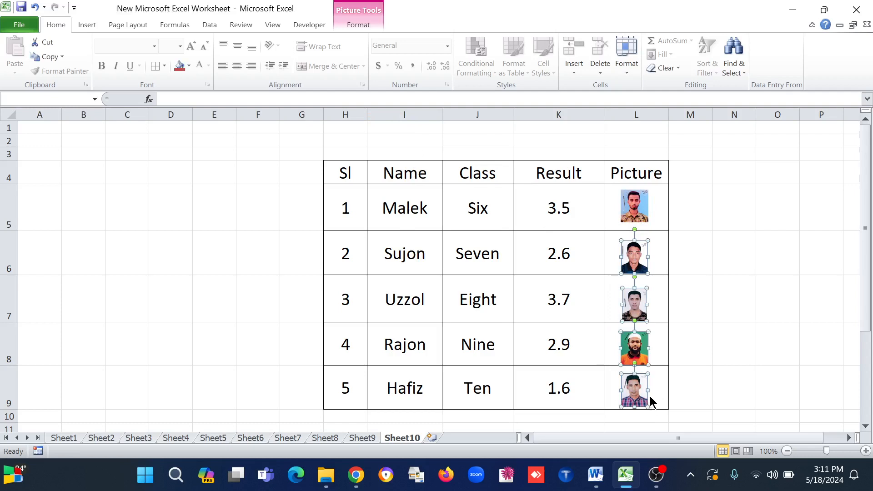
{"action": "key", "text": "Delete"}
{"action": "left_click", "coordinate": [630, 208]}
{"action": "key", "text": "Delete"}
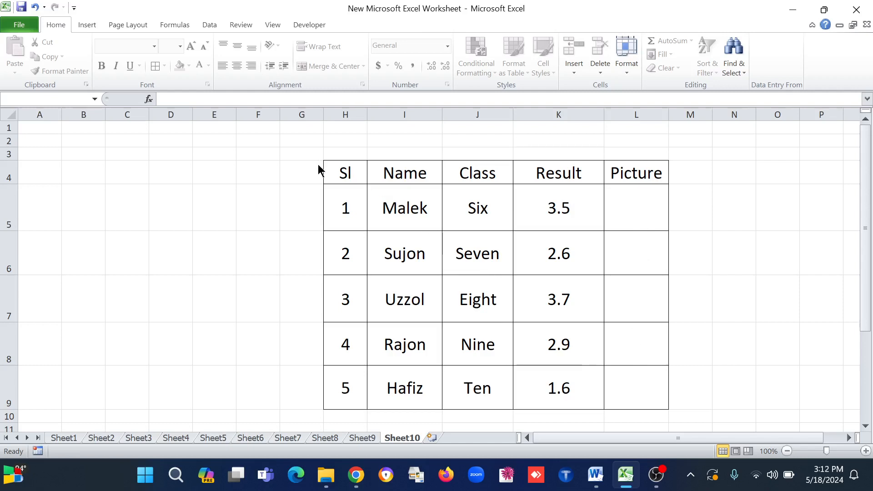
Undo the recent edits back to the empty Picture column and the original, shorter table rows
{"action": "key", "text": "ctrl+z"}
{"action": "key", "text": "ctrl+z"}
{"action": "key", "text": "ctrl+z"}
{"action": "key", "text": "ctrl+z"}
{"action": "key", "text": "ctrl+z"}
{"action": "key", "text": "ctrl+z"}
{"action": "key", "text": "ctrl+z"}
{"action": "key", "text": "ctrl+z"}
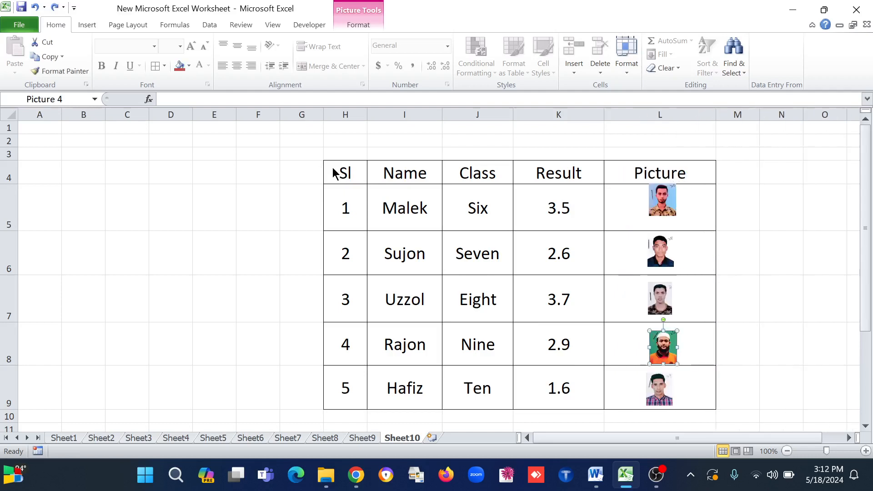
{"action": "key", "text": "ctrl+z"}
{"action": "key", "text": "ctrl+z"}
{"action": "key", "text": "ctrl+z"}
{"action": "key", "text": "ctrl+z"}
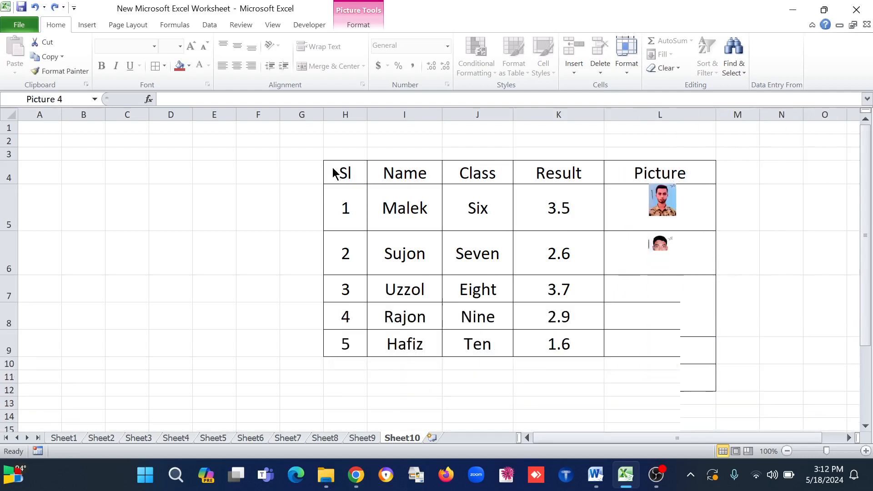
{"action": "key", "text": "ctrl+z"}
{"action": "key", "text": "ctrl+z"}
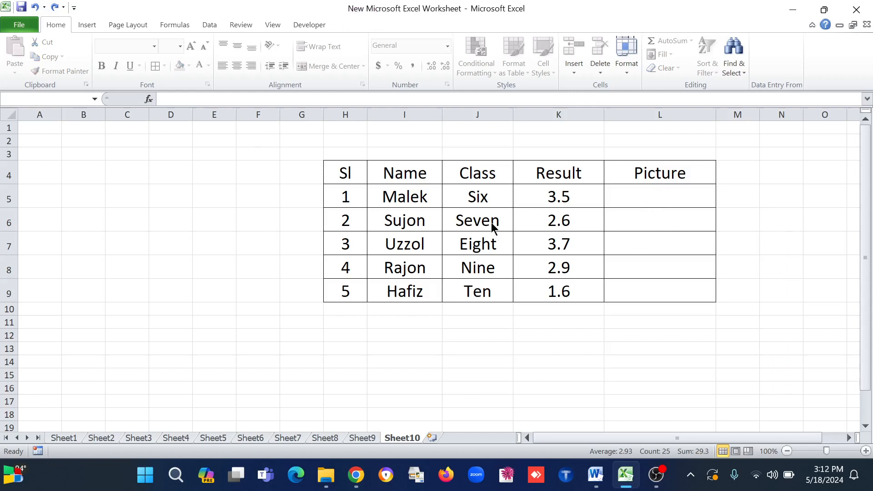
{"action": "left_click", "coordinate": [100, 213]}
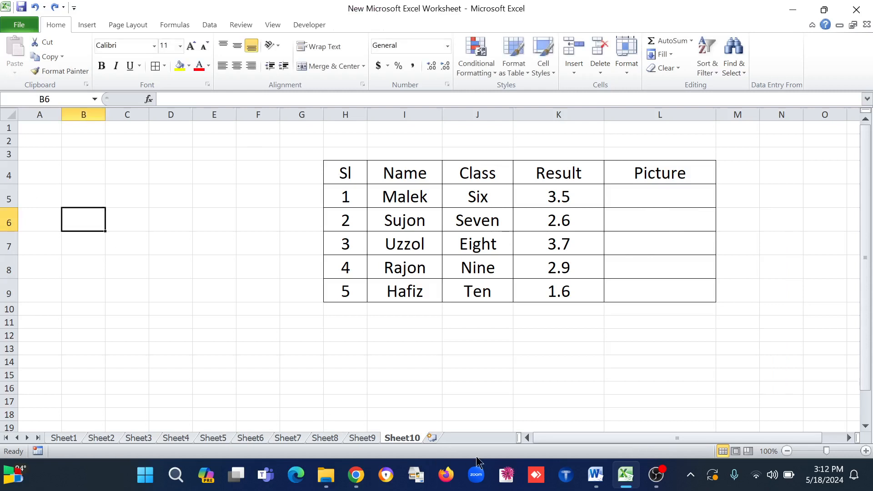
{"action": "left_click", "coordinate": [593, 273]}
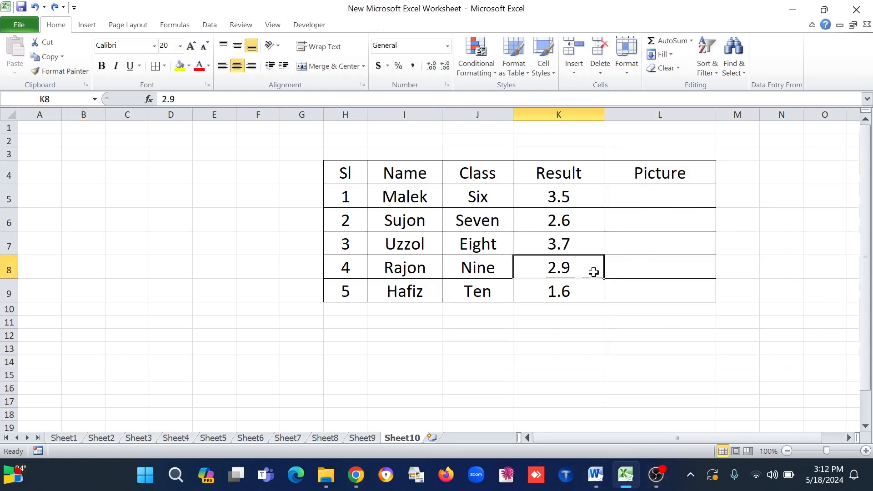
{"action": "left_click", "coordinate": [665, 259]}
{"action": "left_click", "coordinate": [661, 244]}
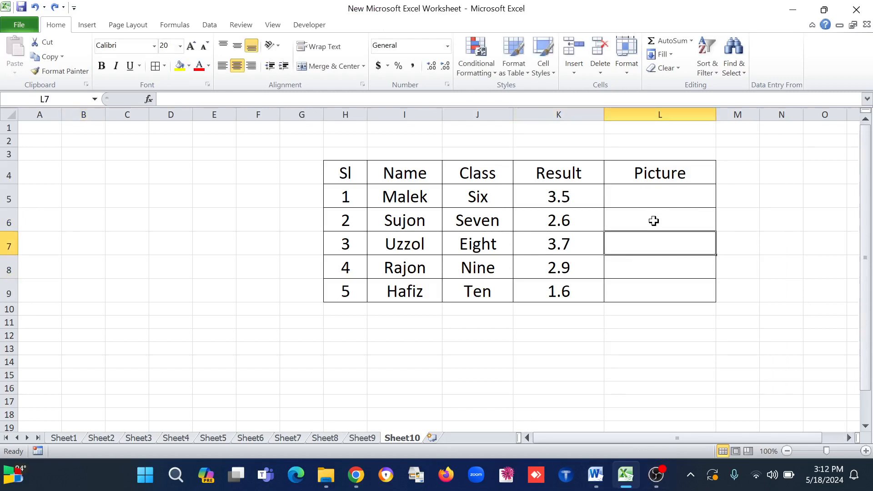
{"action": "left_click", "coordinate": [654, 221]}
{"action": "left_click", "coordinate": [648, 193]}
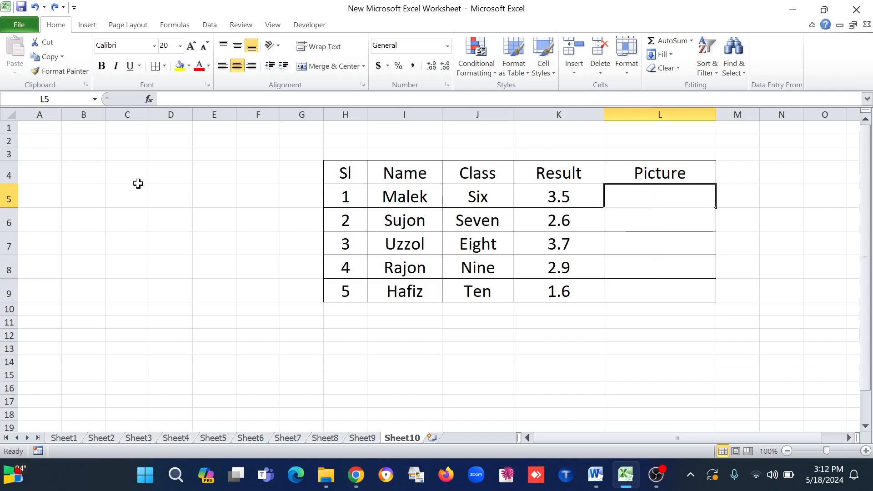
Set the height of rows 5 through 9 to 30
{"action": "left_click_drag", "start_coordinate": [7, 196], "coordinate": [11, 280]}
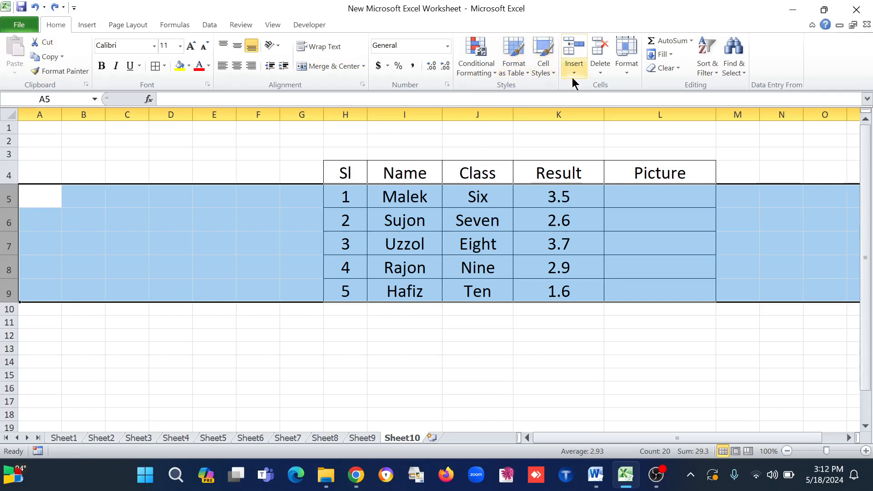
{"action": "left_click", "coordinate": [629, 70]}
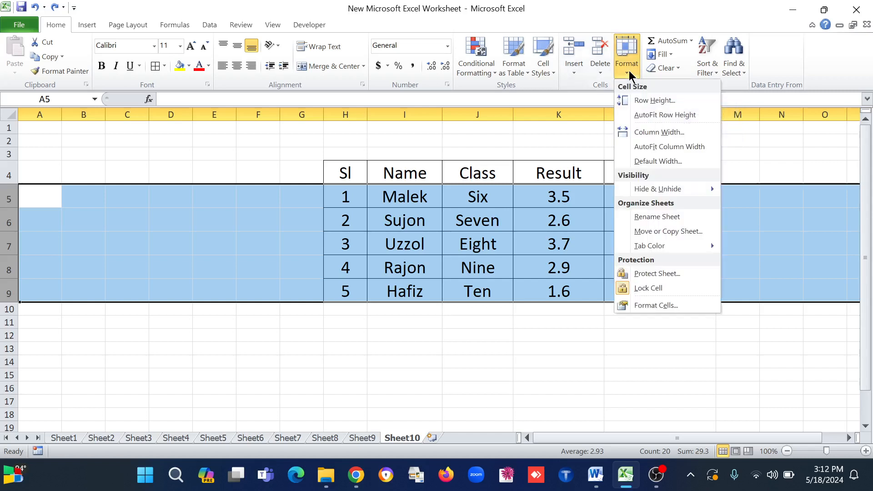
{"action": "left_click", "coordinate": [651, 101]}
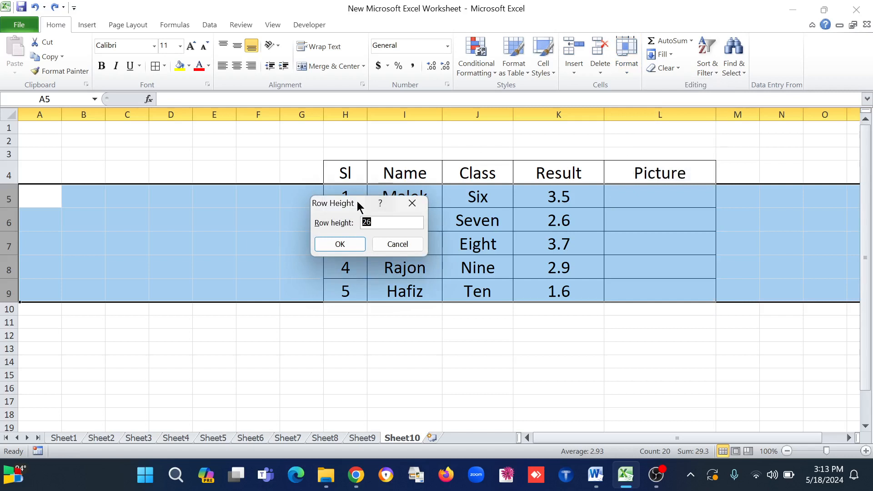
{"action": "left_click_drag", "start_coordinate": [323, 208], "coordinate": [700, 90]}
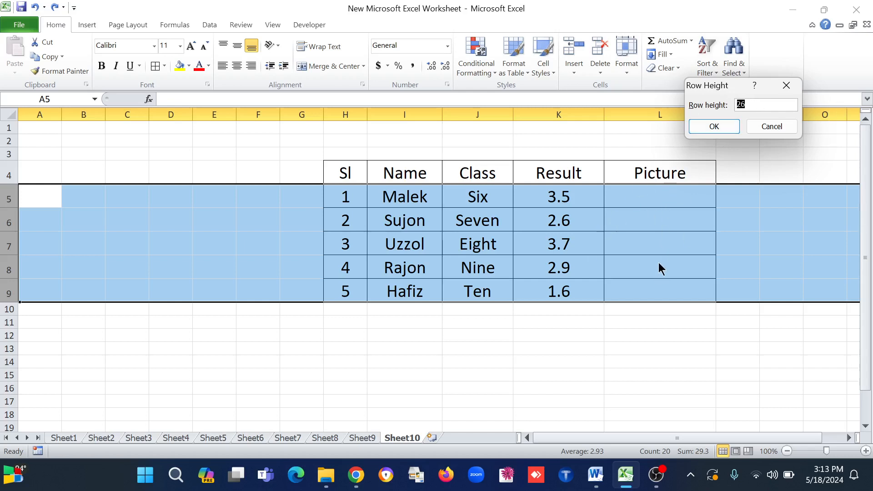
{"action": "type", "text": "30"}
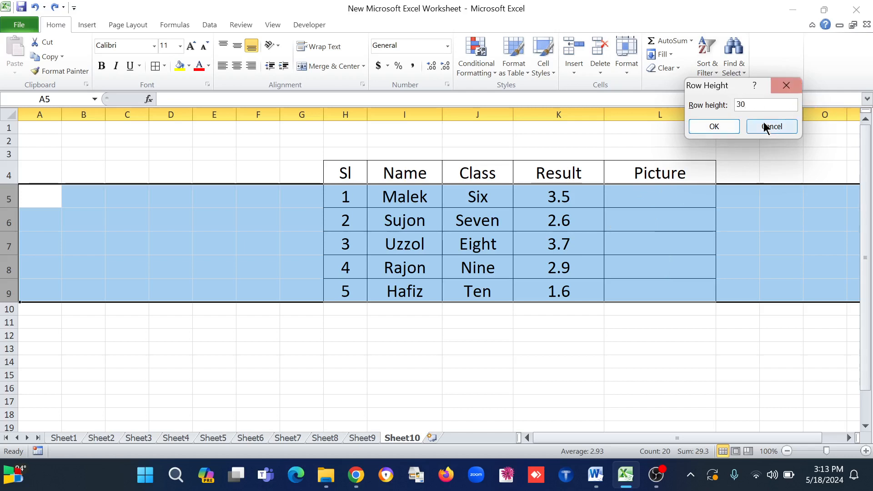
{"action": "left_click", "coordinate": [715, 127]}
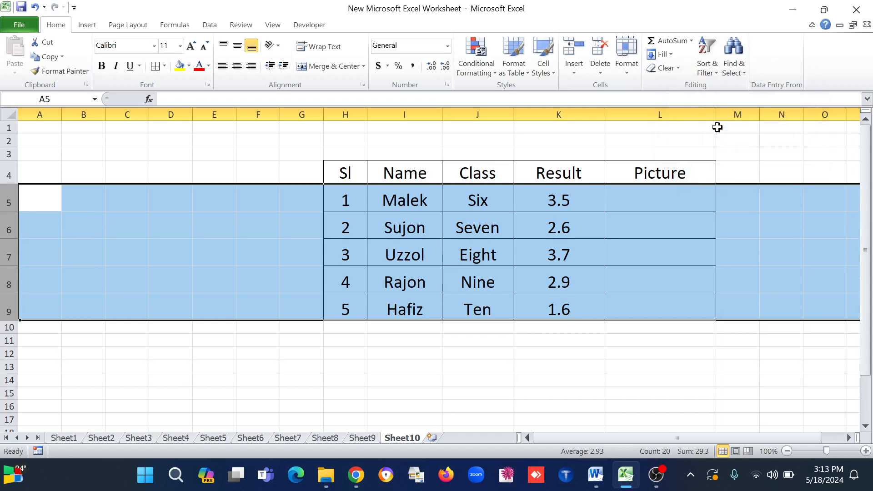
{"action": "left_click", "coordinate": [650, 255]}
{"action": "left_click", "coordinate": [654, 204]}
{"action": "left_click", "coordinate": [643, 233]}
{"action": "left_click", "coordinate": [637, 251]}
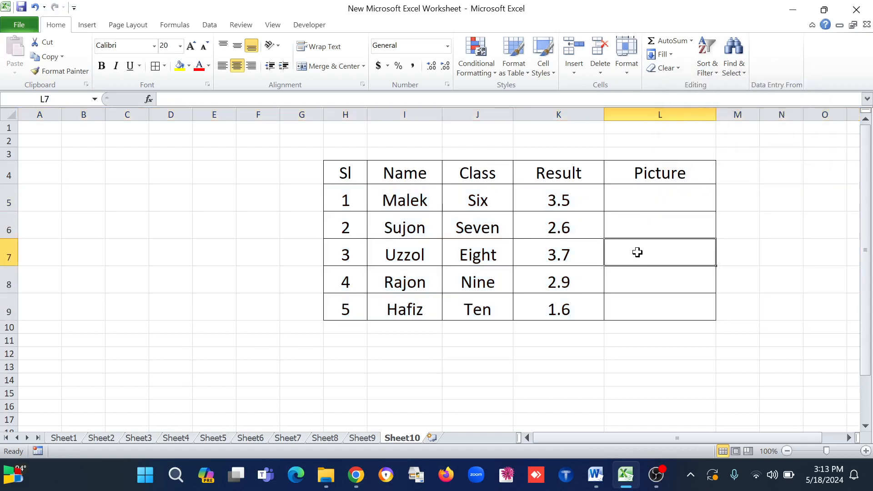
{"action": "left_click", "coordinate": [641, 279]}
{"action": "left_click", "coordinate": [641, 313]}
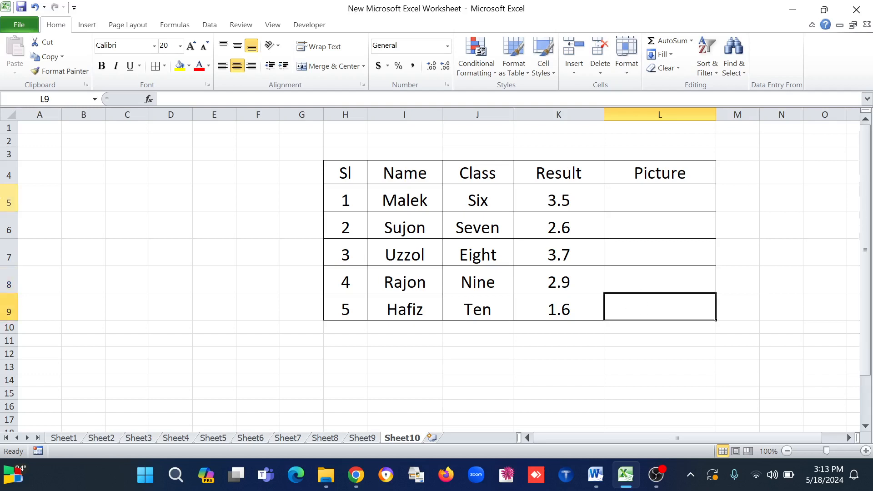
Set the height of rows 5 through 9 to 50
{"action": "left_click_drag", "start_coordinate": [8, 201], "coordinate": [118, 298]}
{"action": "left_click", "coordinate": [628, 65]}
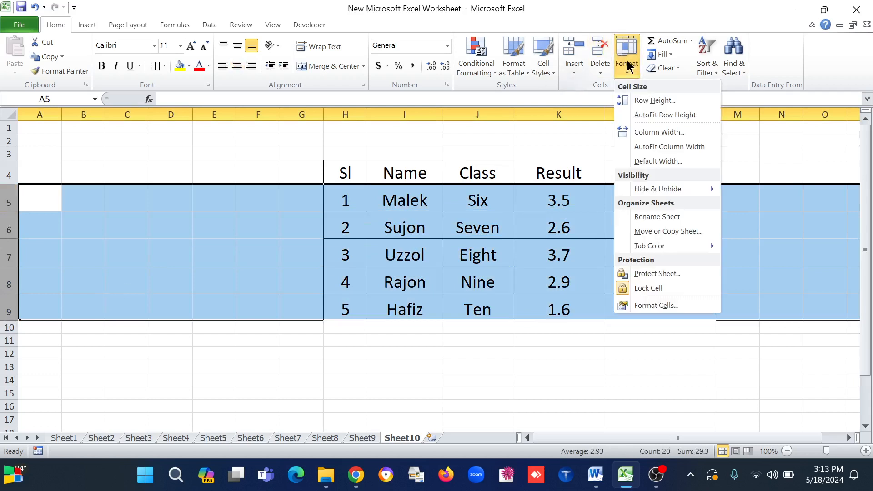
{"action": "left_click", "coordinate": [659, 98]}
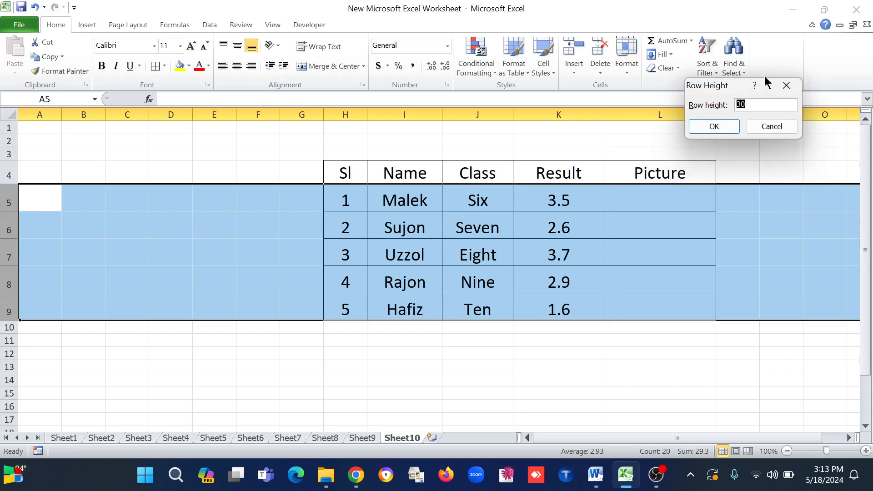
{"action": "type", "text": "50"}
{"action": "left_click", "coordinate": [713, 127]}
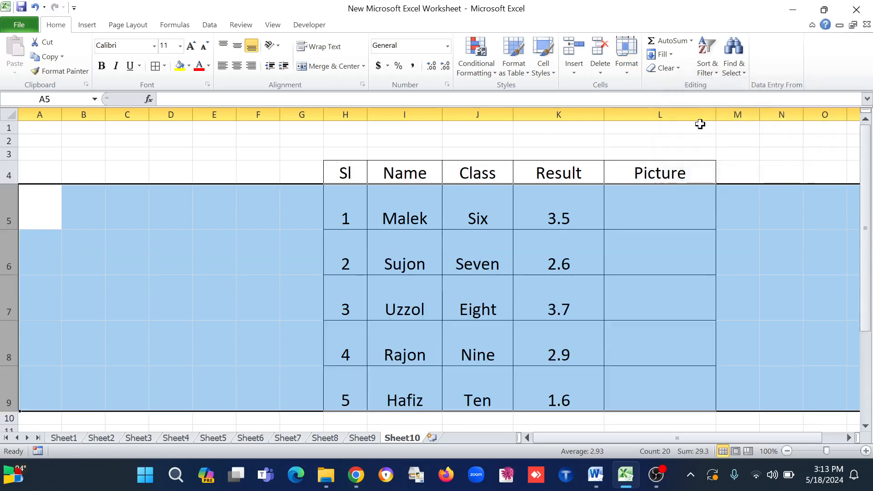
{"action": "left_click", "coordinate": [645, 265]}
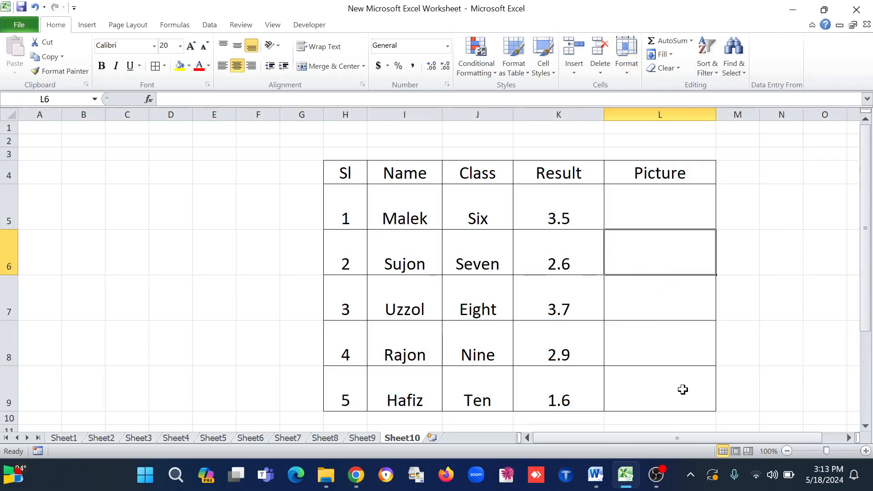
Insert all five photos from the Desktop folder pic at cell L5 and set their height to 0.5 inches
{"action": "left_click", "coordinate": [652, 190]}
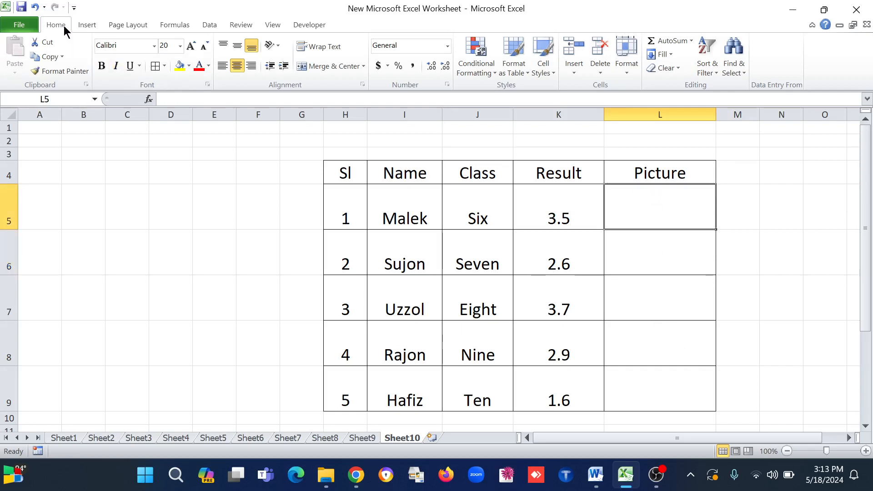
{"action": "left_click", "coordinate": [97, 24]}
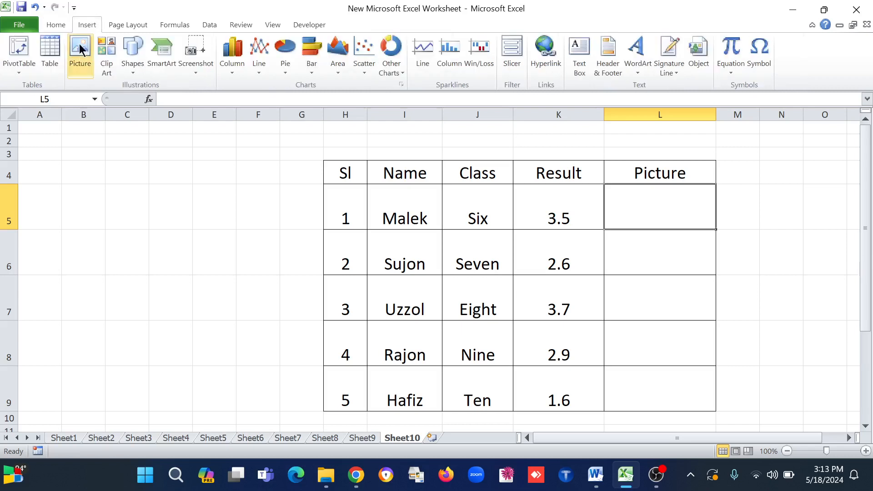
{"action": "left_click", "coordinate": [81, 67]}
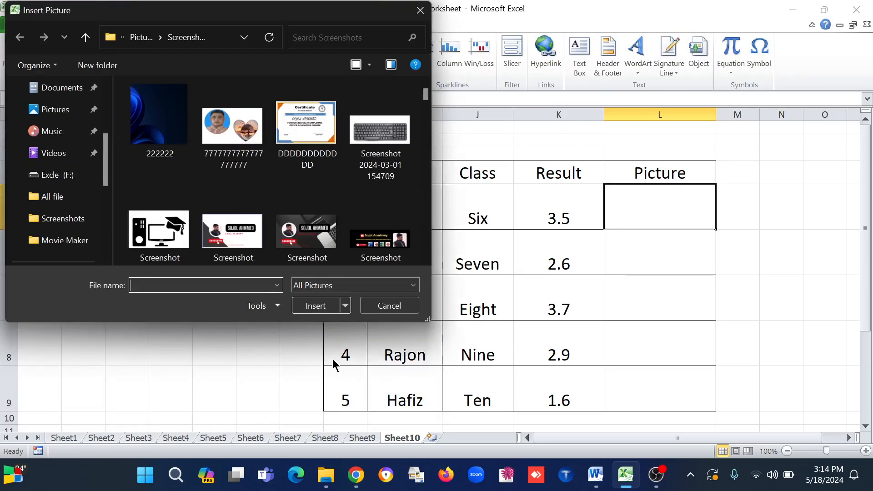
{"action": "left_click_drag", "start_coordinate": [212, 14], "coordinate": [311, 34]}
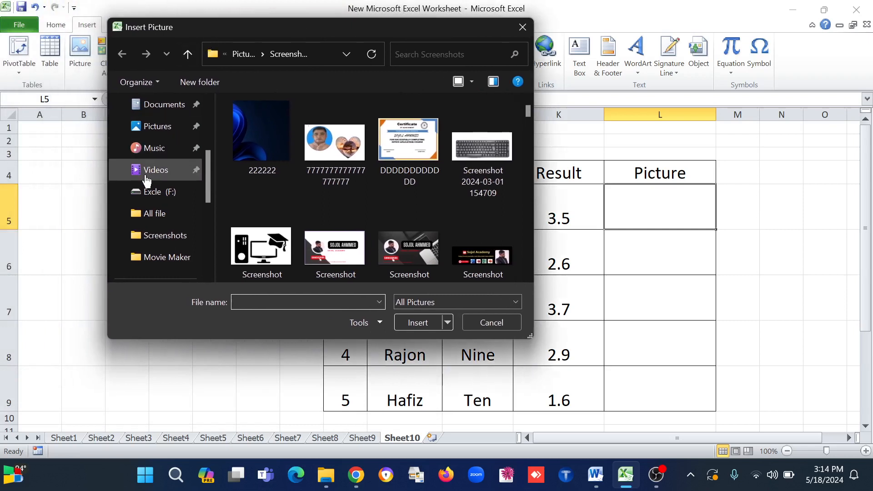
{"action": "left_click_drag", "start_coordinate": [212, 190], "coordinate": [209, 159]}
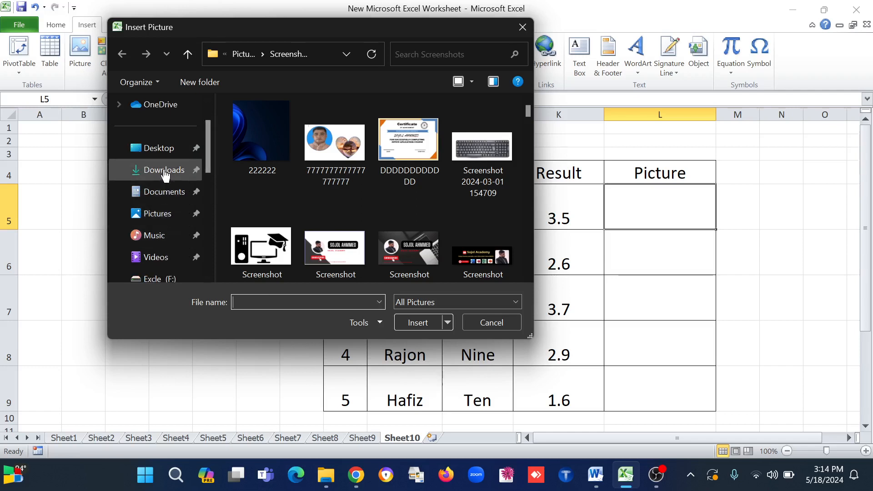
{"action": "left_click", "coordinate": [160, 151]}
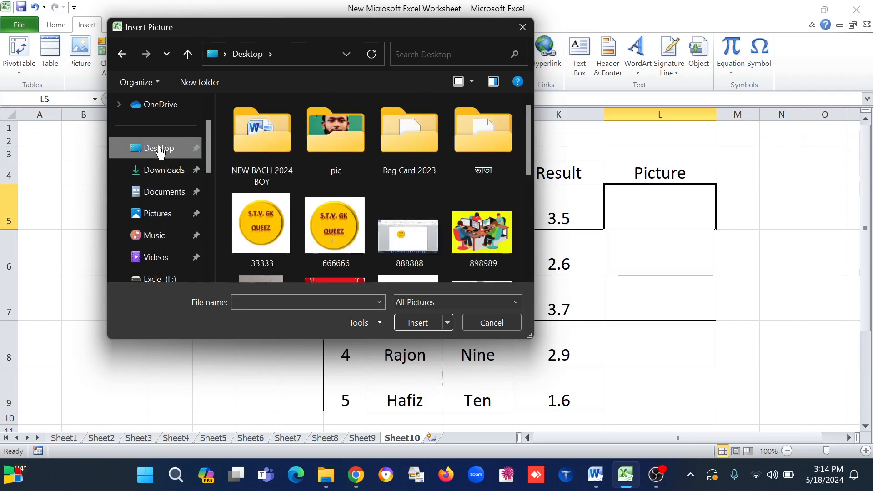
{"action": "double_click", "coordinate": [337, 139]}
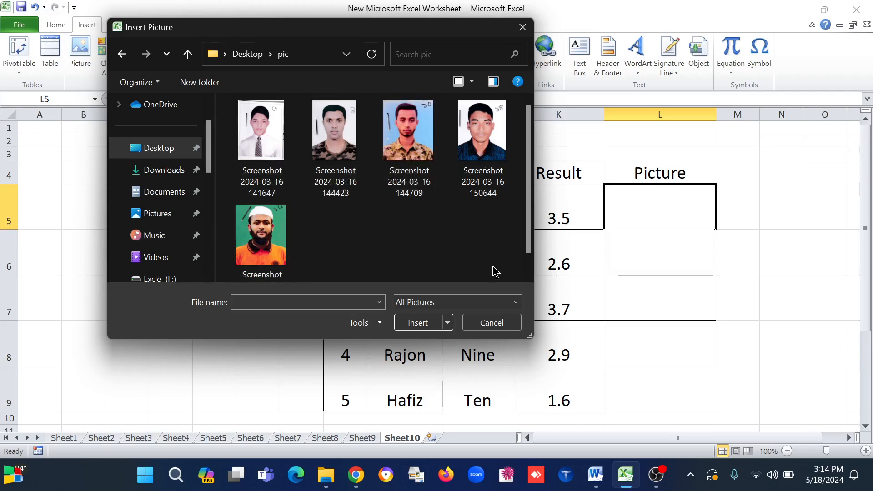
{"action": "left_click_drag", "start_coordinate": [496, 272], "coordinate": [278, 137]}
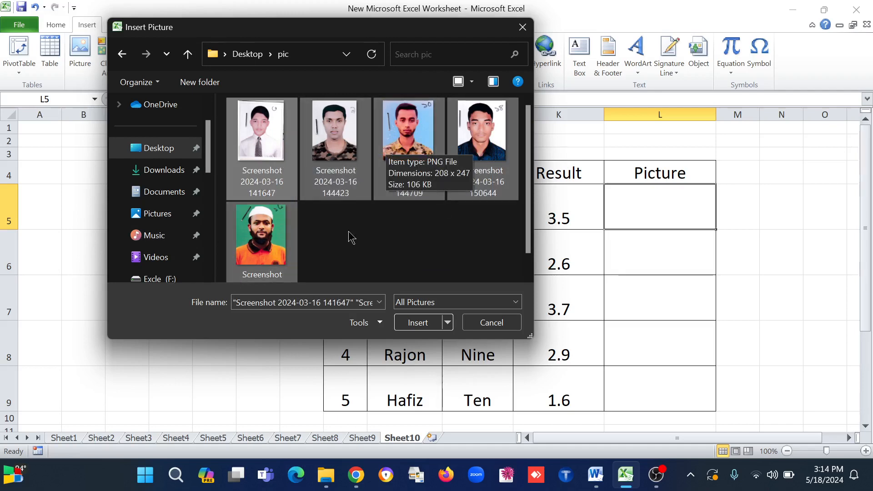
{"action": "left_click", "coordinate": [414, 323]}
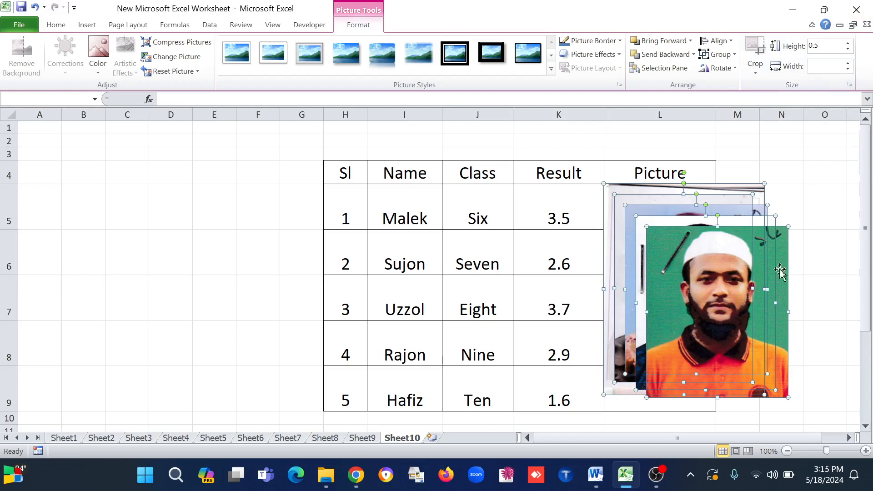
{"action": "left_click", "coordinate": [836, 282]}
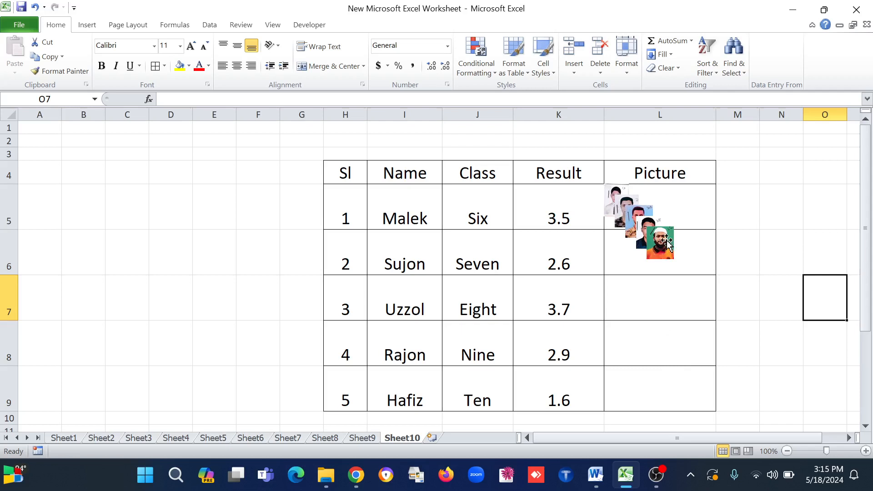
Distribute the five stacked photos down the Picture column, one in each cell from L9 up to L5
{"action": "left_click_drag", "start_coordinate": [660, 240], "coordinate": [657, 386]}
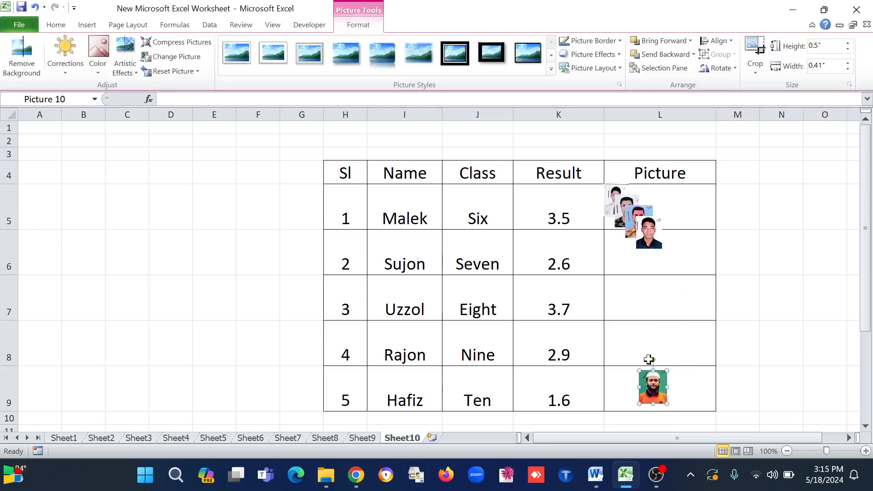
{"action": "left_click_drag", "start_coordinate": [660, 227], "coordinate": [652, 339]}
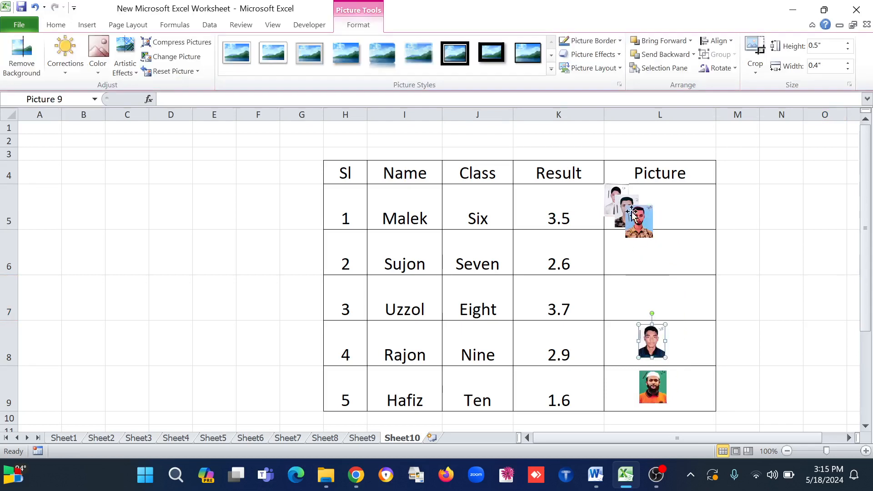
{"action": "left_click", "coordinate": [640, 228]}
{"action": "left_click_drag", "start_coordinate": [640, 228], "coordinate": [652, 296]}
{"action": "left_click_drag", "start_coordinate": [627, 212], "coordinate": [646, 249]}
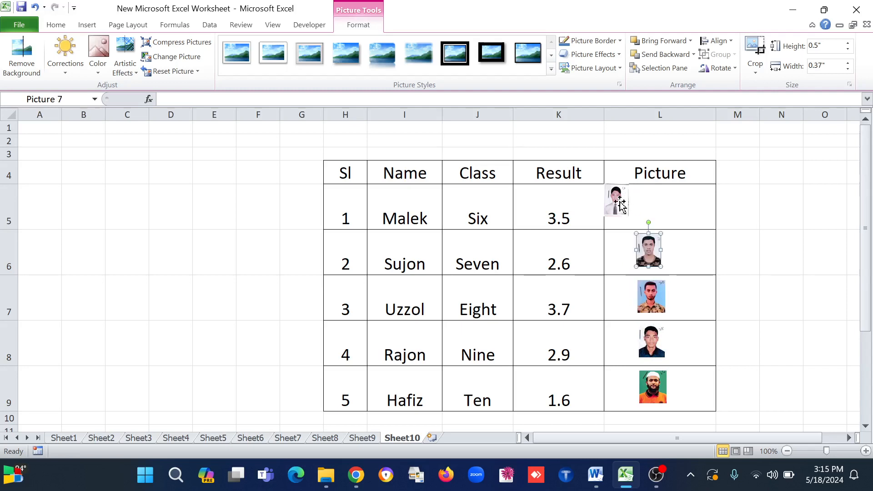
{"action": "left_click_drag", "start_coordinate": [616, 201], "coordinate": [646, 208]}
{"action": "left_click", "coordinate": [811, 334]}
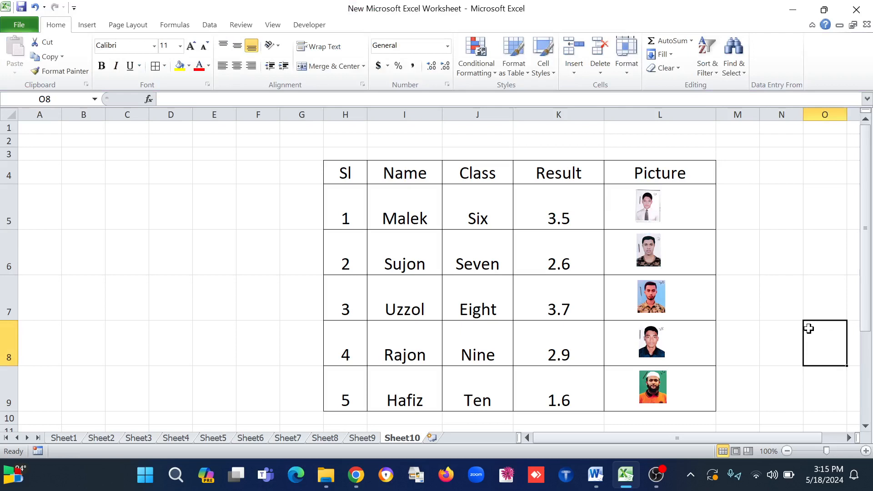
Nudge the photos in rows 8, 9 and 6 slightly sideways to line them up within the Picture column
{"action": "left_click", "coordinate": [655, 353]}
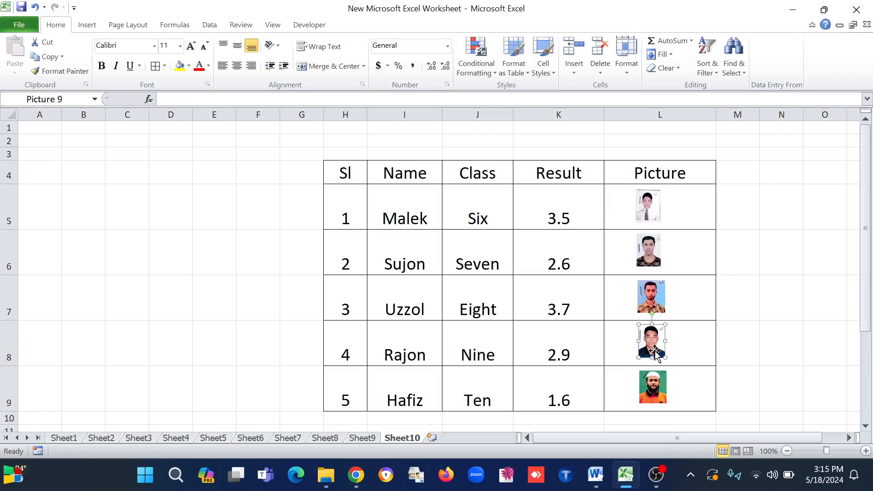
{"action": "key", "text": "Left"}
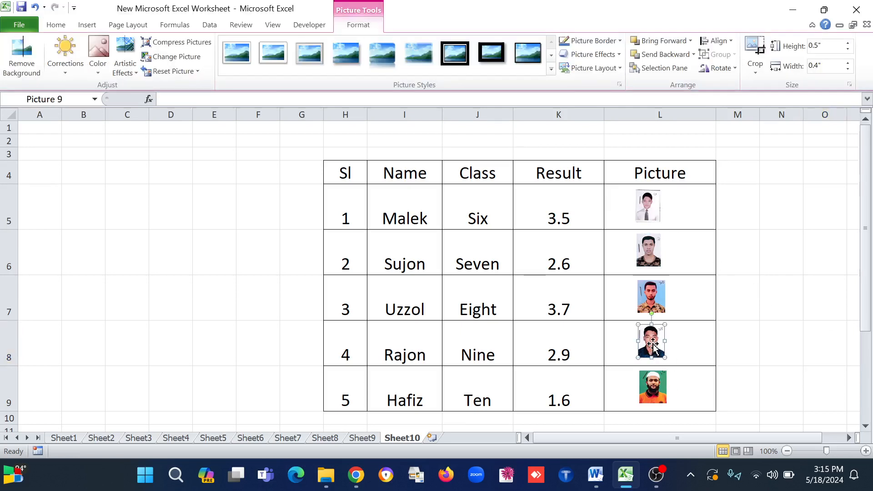
{"action": "left_click", "coordinate": [660, 390]}
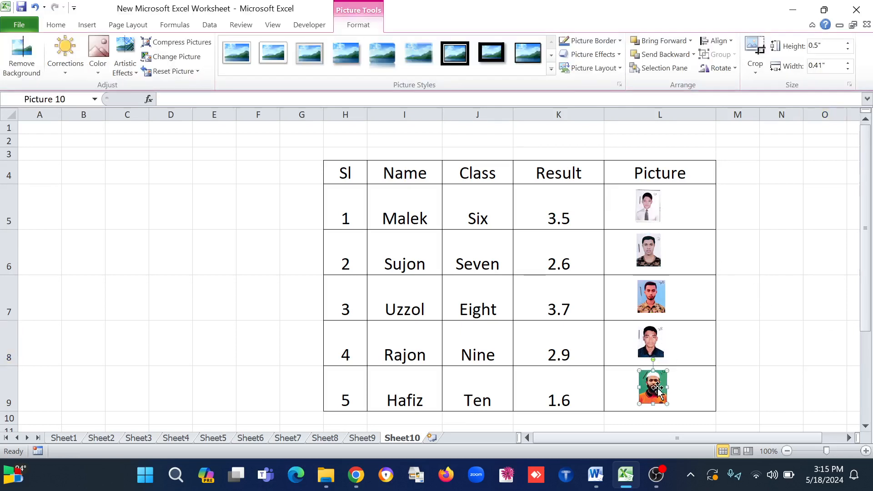
{"action": "left_click", "coordinate": [650, 260]}
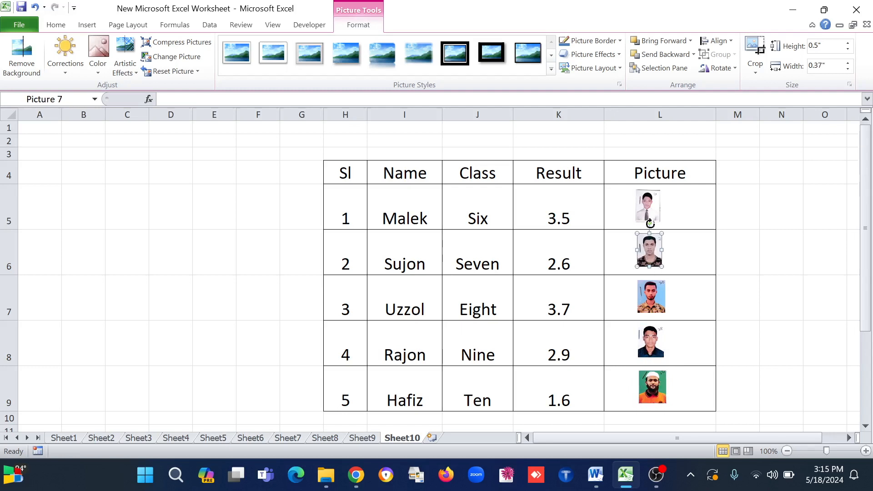
{"action": "left_click", "coordinate": [652, 214]}
{"action": "left_click", "coordinate": [773, 237]}
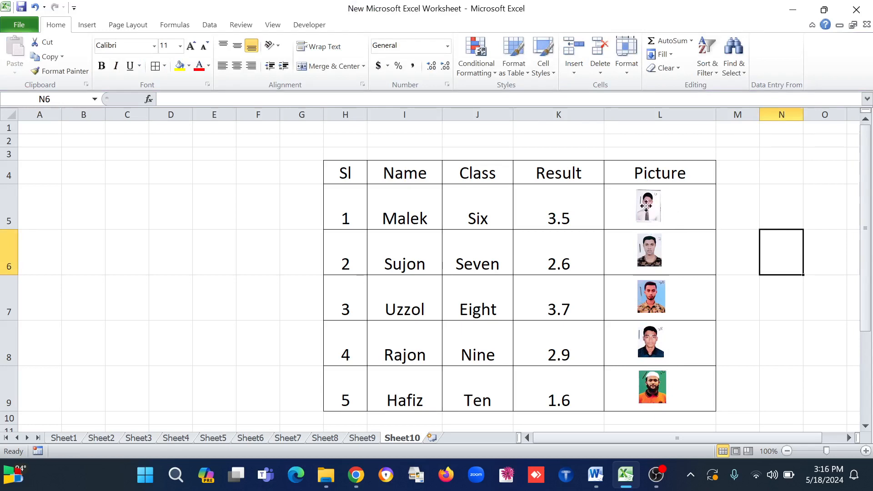
Select all five photos in the Picture column together and set their height to 0.6 inches
{"action": "left_click", "coordinate": [647, 207]}
{"action": "left_click", "coordinate": [657, 252], "text": "ctrl"}
{"action": "left_click", "coordinate": [658, 295], "text": "ctrl"}
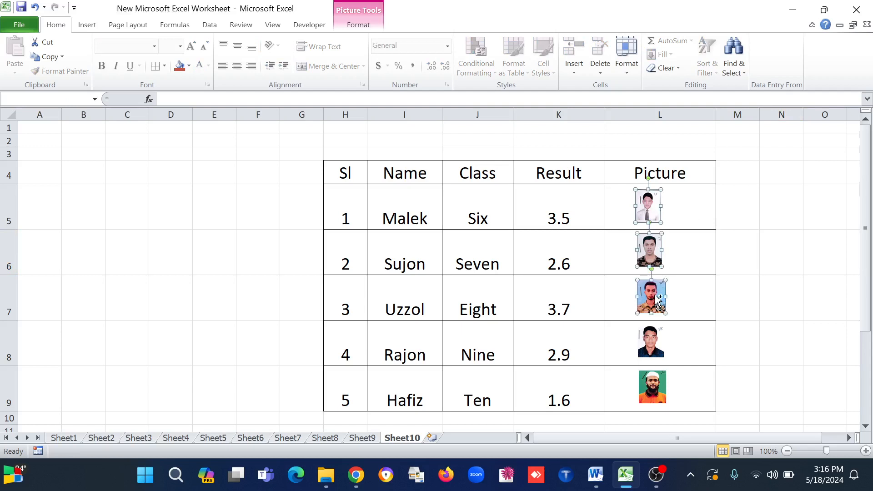
{"action": "left_click", "coordinate": [654, 342], "text": "ctrl"}
{"action": "left_click", "coordinate": [655, 386], "text": "ctrl"}
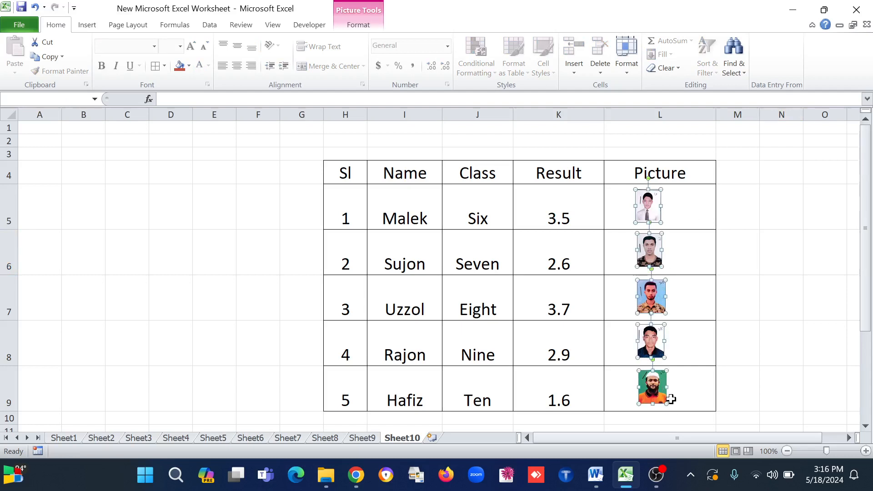
{"action": "left_click", "coordinate": [358, 25]}
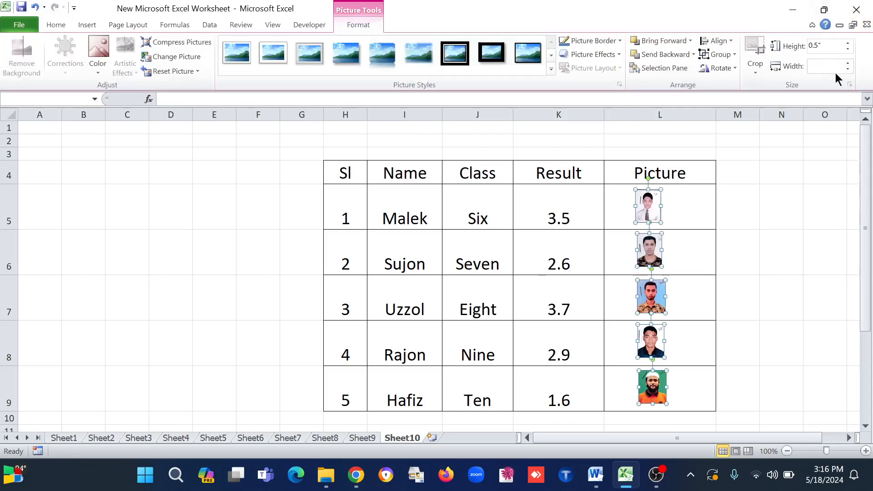
{"action": "left_click", "coordinate": [847, 43]}
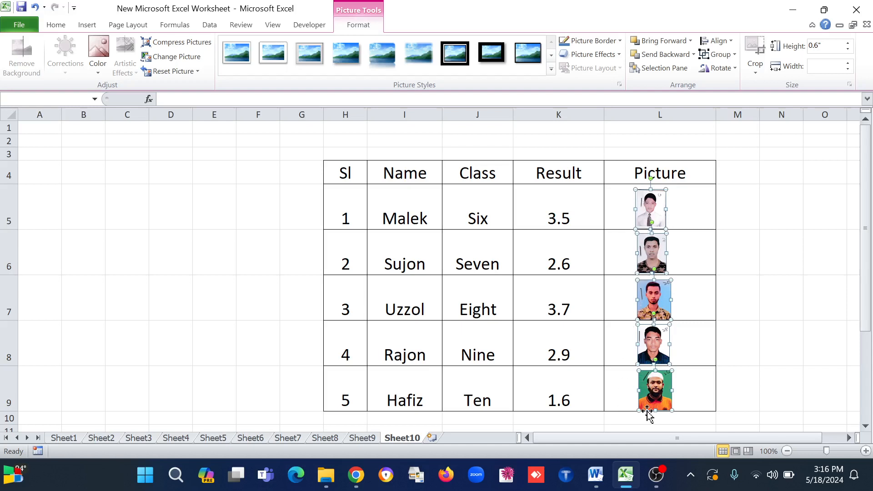
{"action": "left_click", "coordinate": [706, 302]}
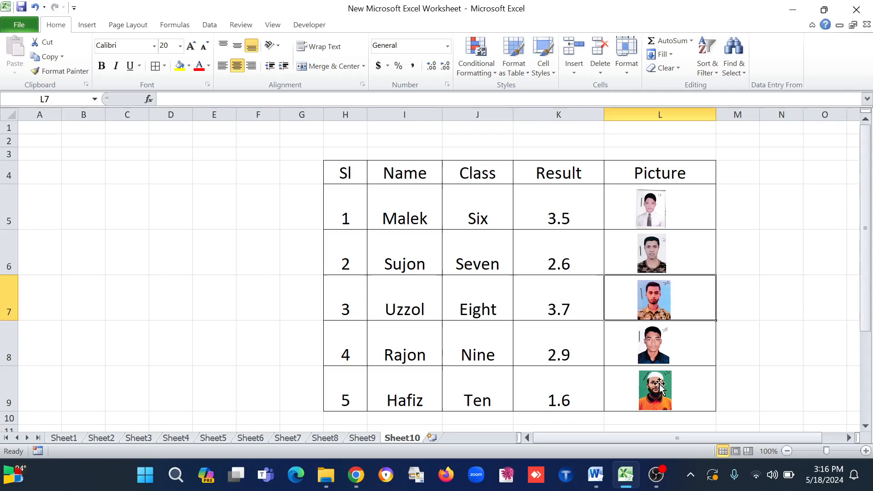
Turn on Select Objects mode and select all five photos in the Picture column
{"action": "left_click", "coordinate": [650, 218]}
{"action": "left_click", "coordinate": [661, 251], "text": "ctrl"}
{"action": "left_click", "coordinate": [659, 300], "text": "ctrl"}
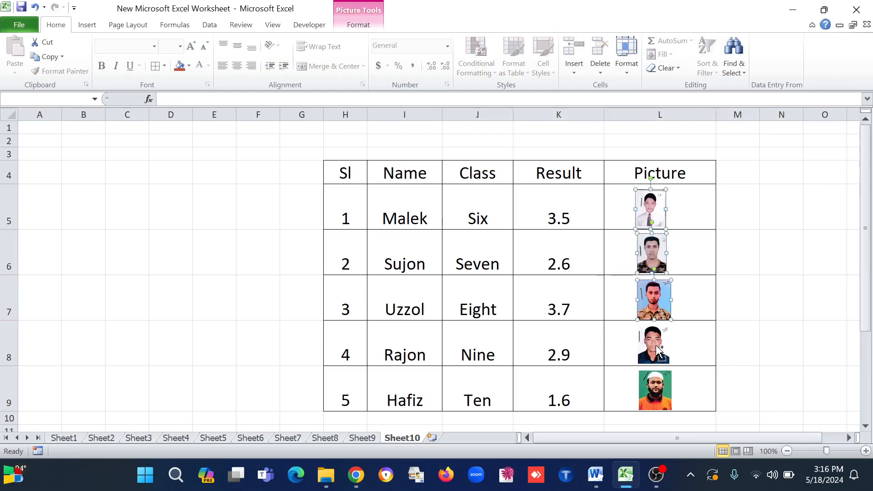
{"action": "left_click", "coordinate": [661, 354], "text": "ctrl"}
{"action": "left_click", "coordinate": [659, 389], "text": "ctrl"}
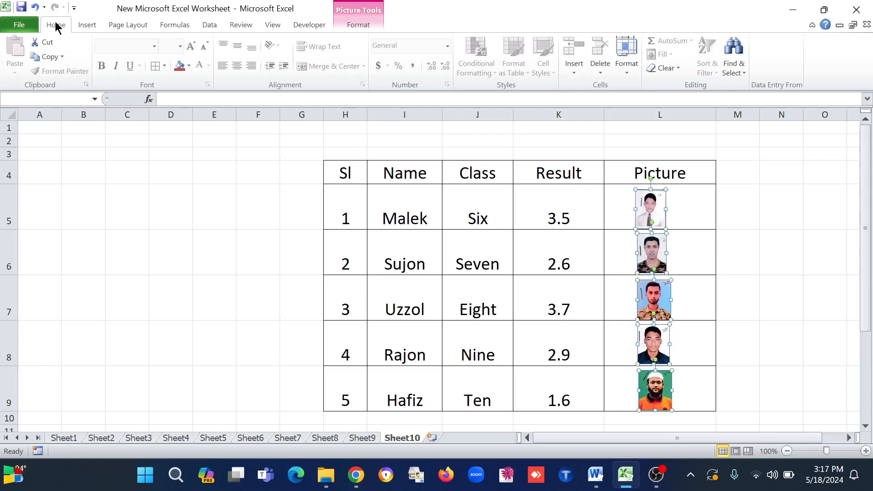
{"action": "left_click", "coordinate": [738, 70]}
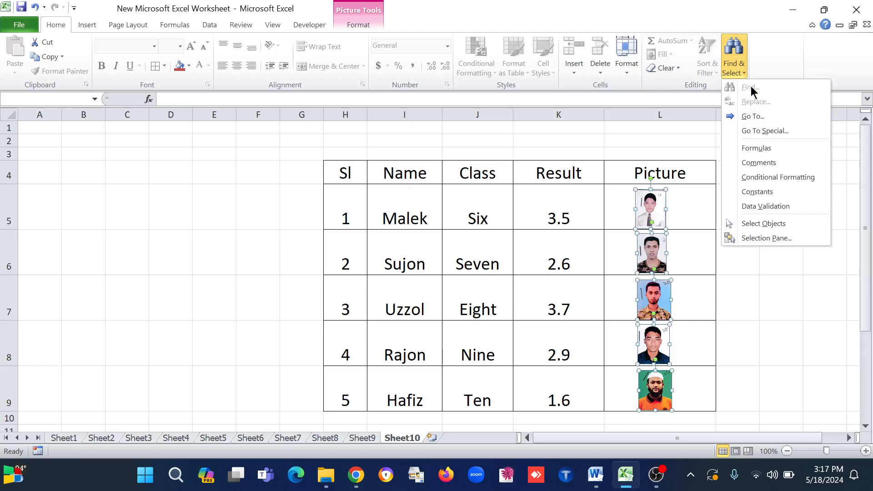
{"action": "left_click", "coordinate": [753, 223]}
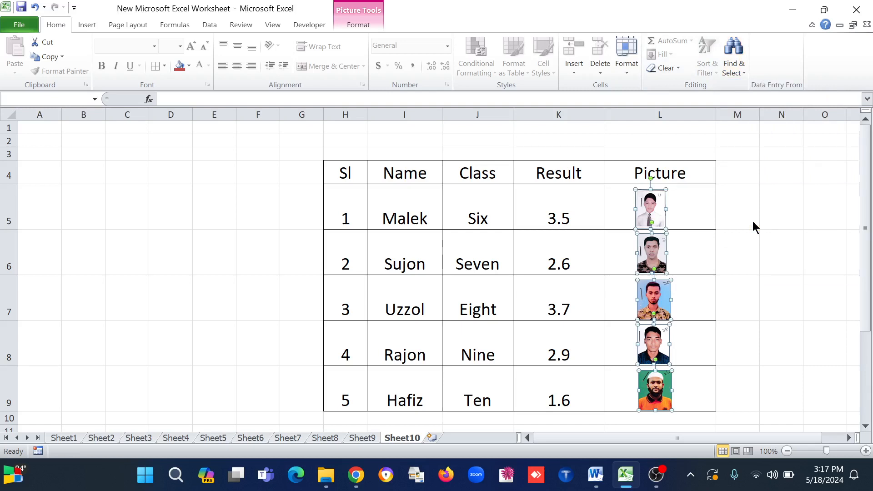
{"action": "left_click", "coordinate": [754, 224]}
{"action": "left_click_drag", "start_coordinate": [619, 195], "coordinate": [685, 417]}
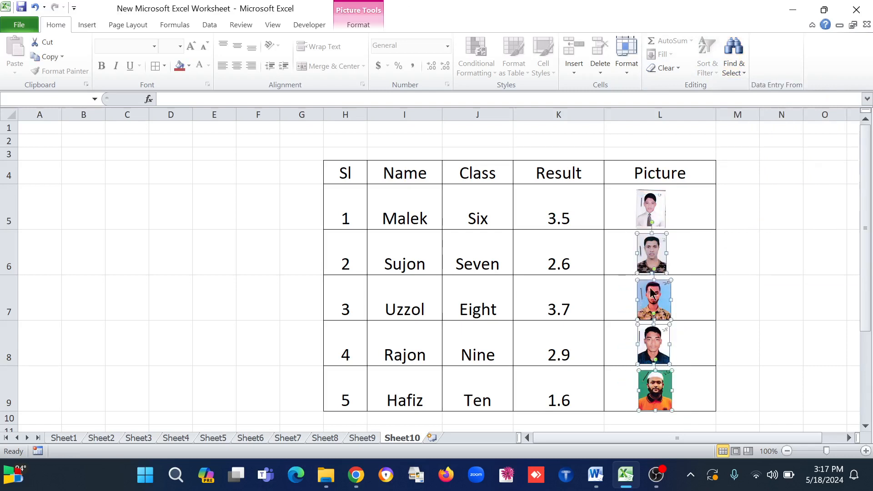
{"action": "left_click", "coordinate": [654, 212], "text": "ctrl"}
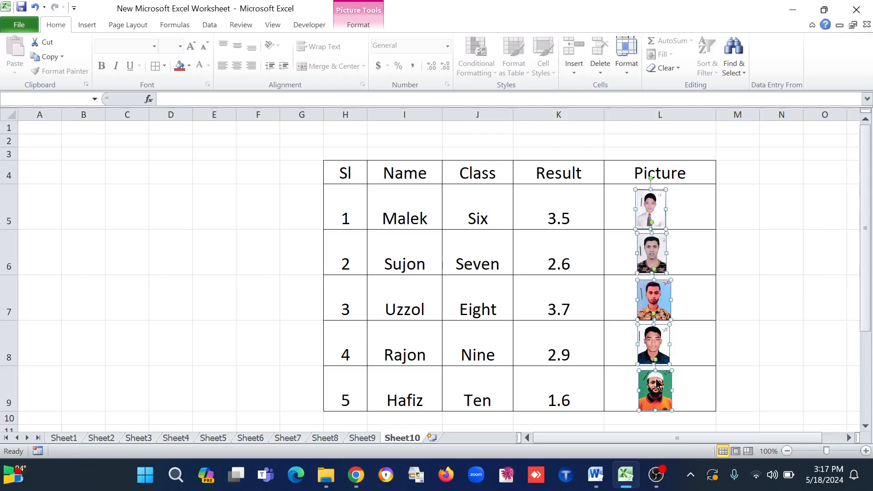
Apply Align Center to the five selected photos and deselect them
{"action": "left_click", "coordinate": [352, 27]}
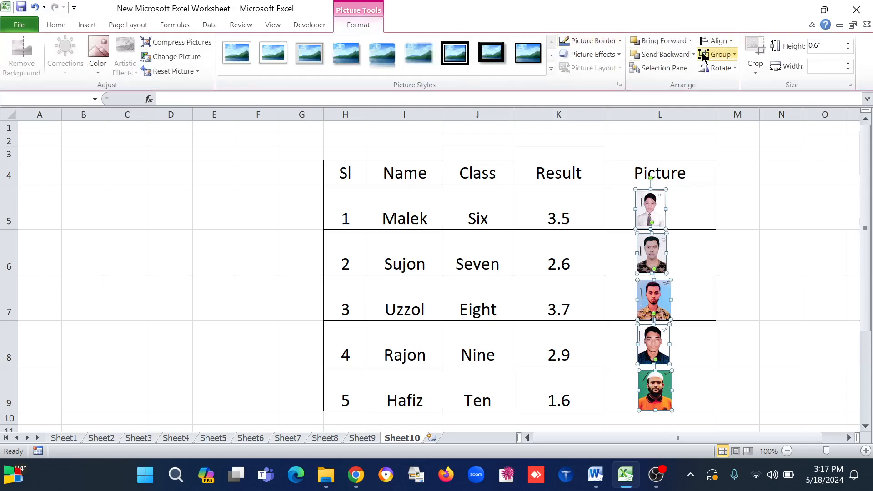
{"action": "left_click", "coordinate": [728, 40]}
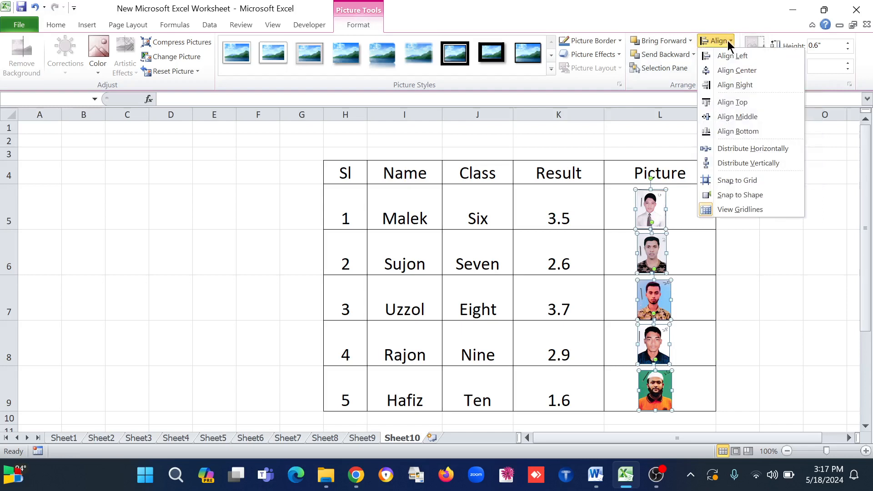
{"action": "left_click", "coordinate": [733, 70]}
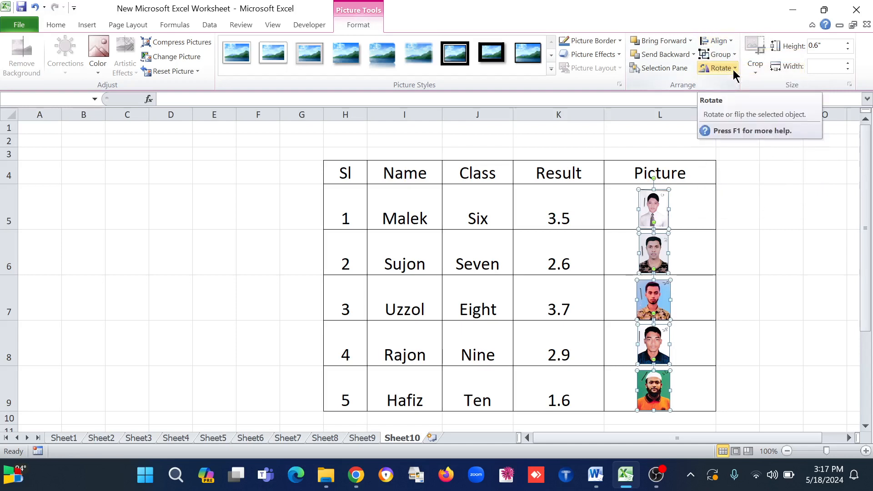
{"action": "left_click", "coordinate": [745, 301]}
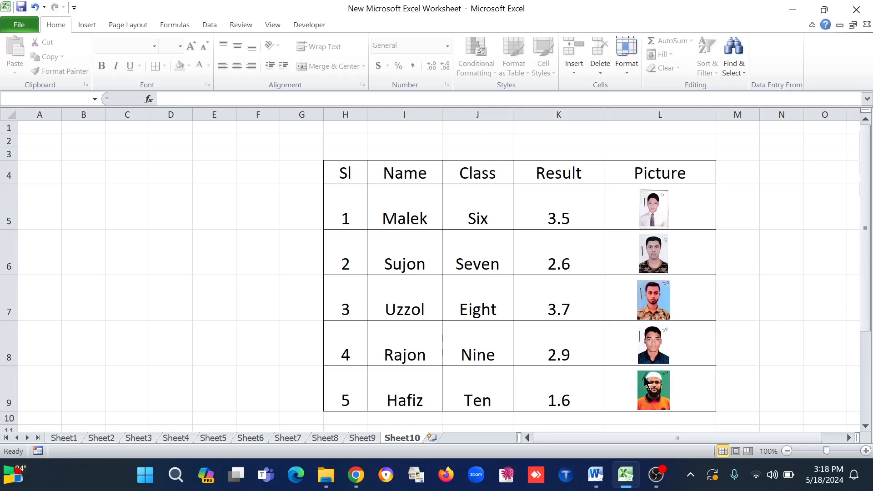
Adjust the width of column L so the aligned photos sit centered in the Picture cells
{"action": "left_click", "coordinate": [866, 426]}
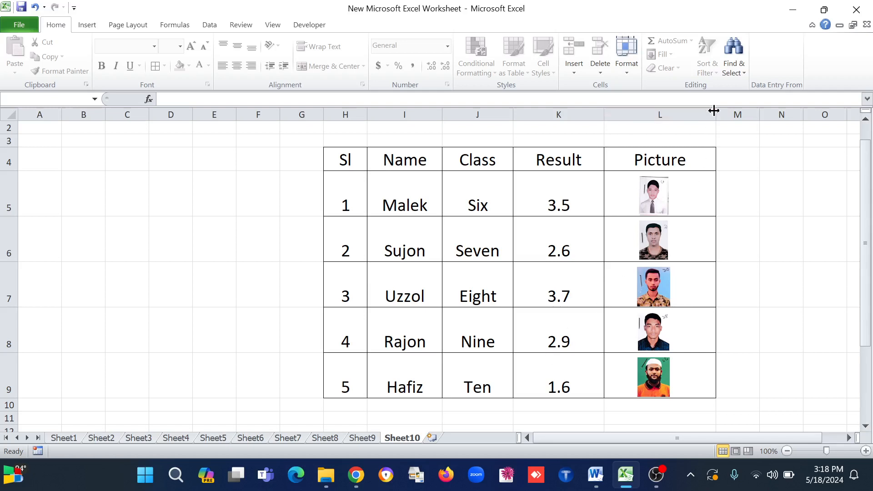
{"action": "left_click_drag", "start_coordinate": [713, 111], "coordinate": [685, 109]}
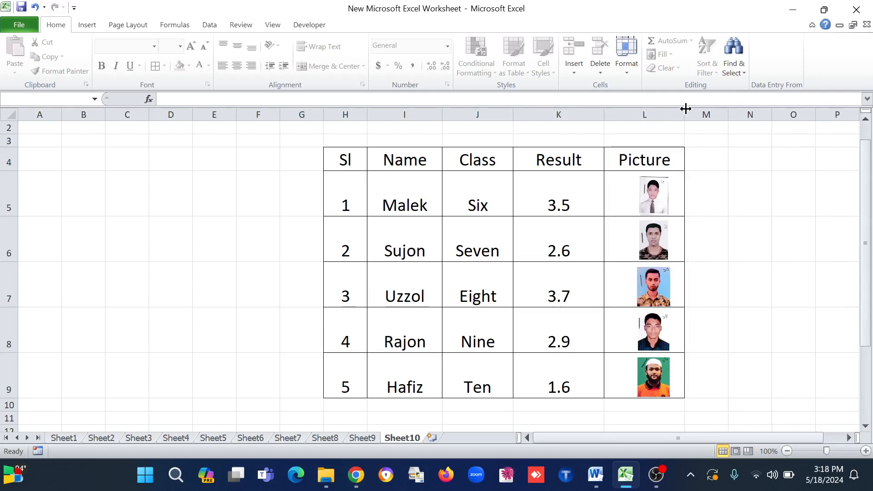
{"action": "left_click", "coordinate": [647, 197]}
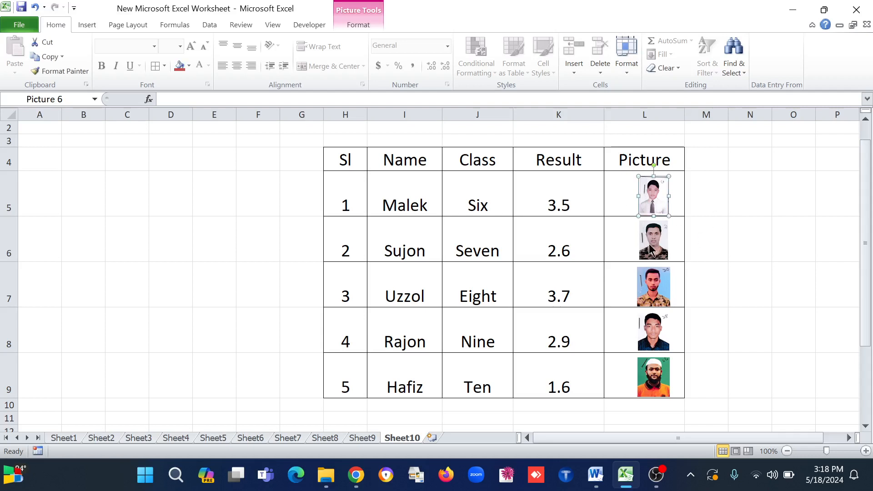
{"action": "left_click", "coordinate": [651, 247]}
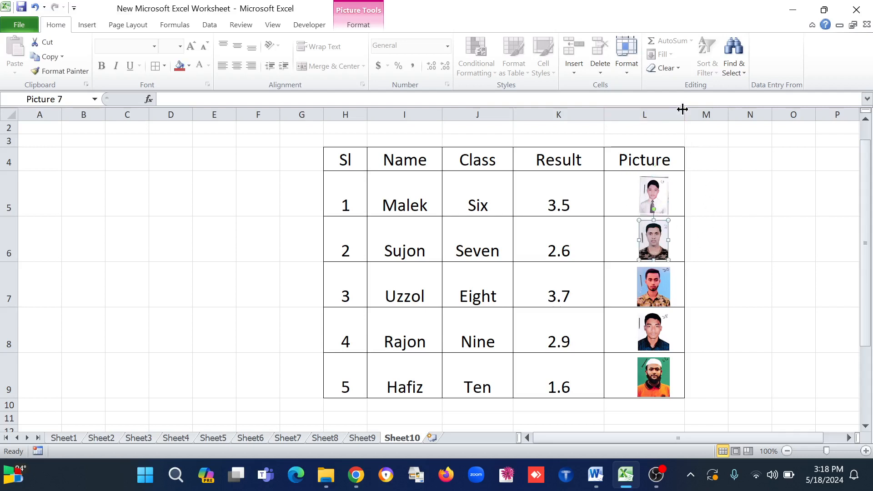
{"action": "left_click_drag", "start_coordinate": [684, 114], "coordinate": [704, 114]}
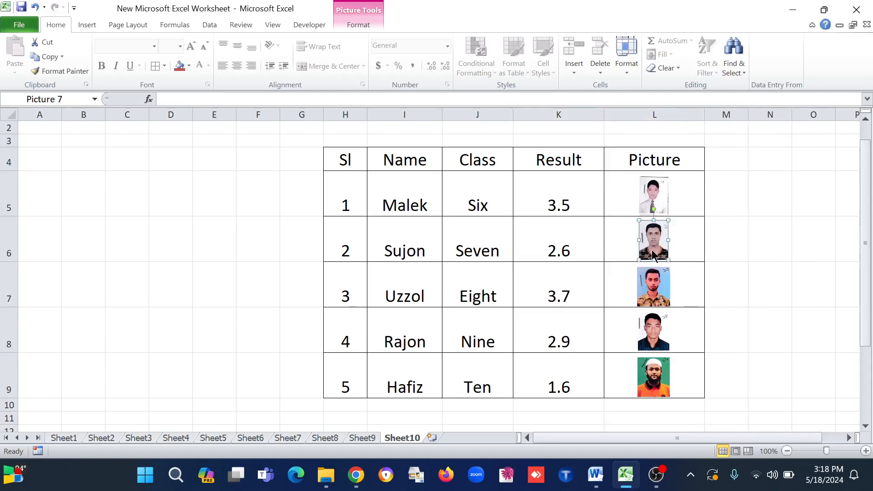